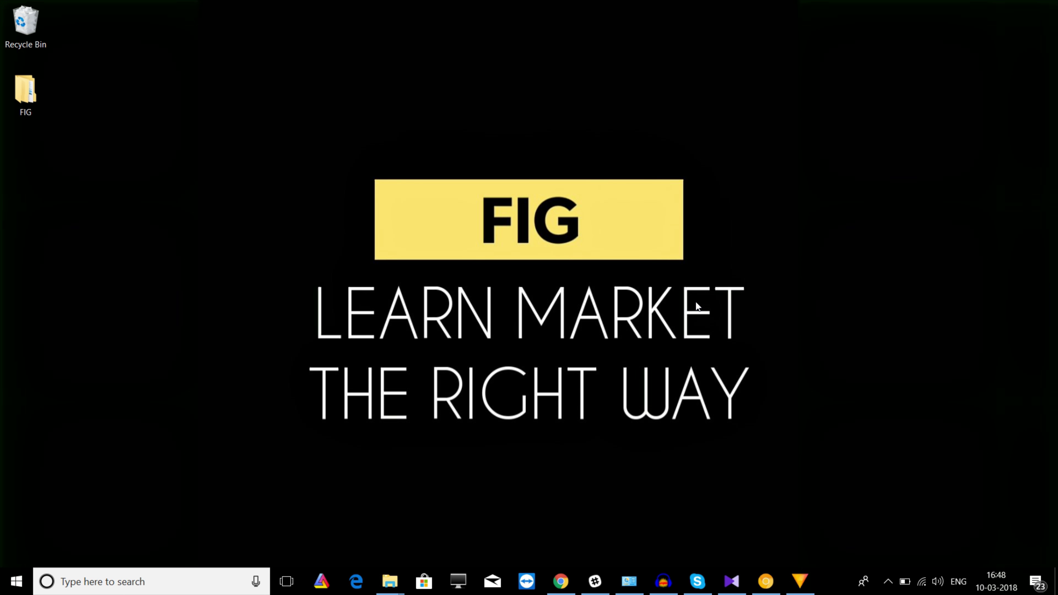
Bring up the FIG Learn Market the Right Way Videos tab and scroll through its five uploads.
click(561, 581)
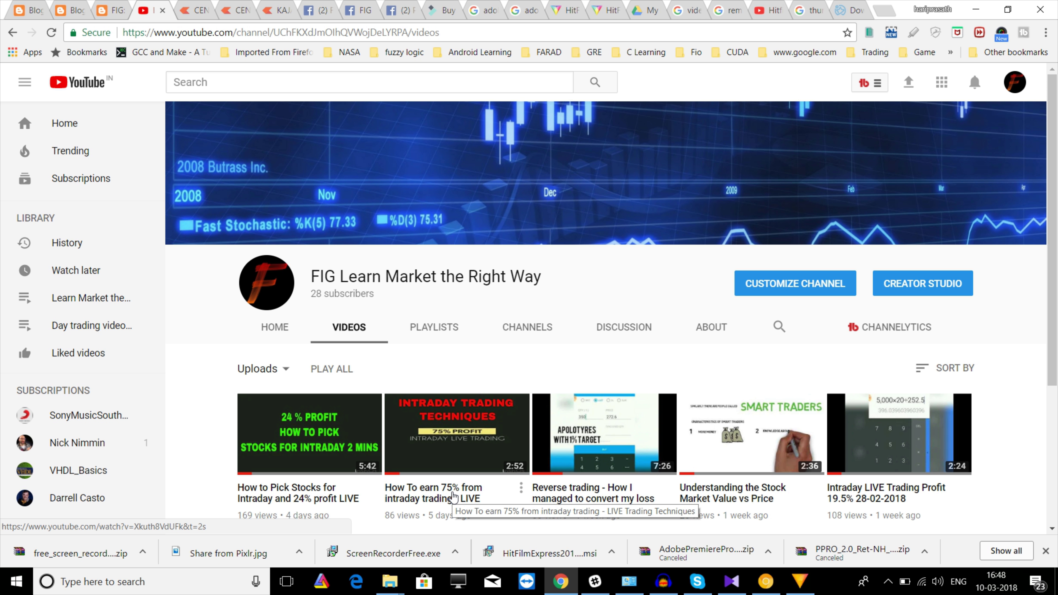
scroll(653, 463, down, 5)
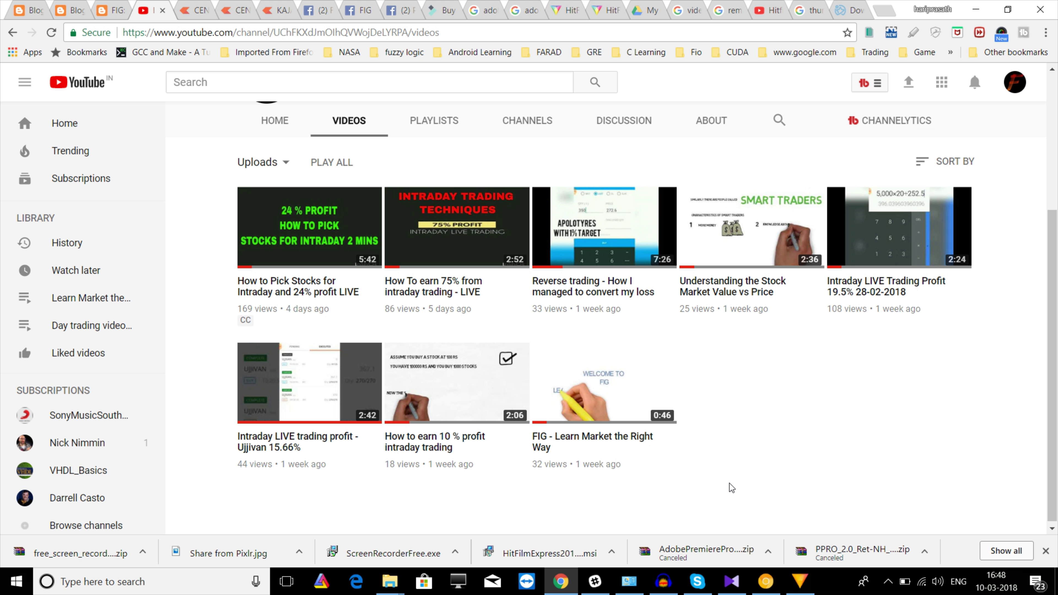
scroll(726, 485, up, 5)
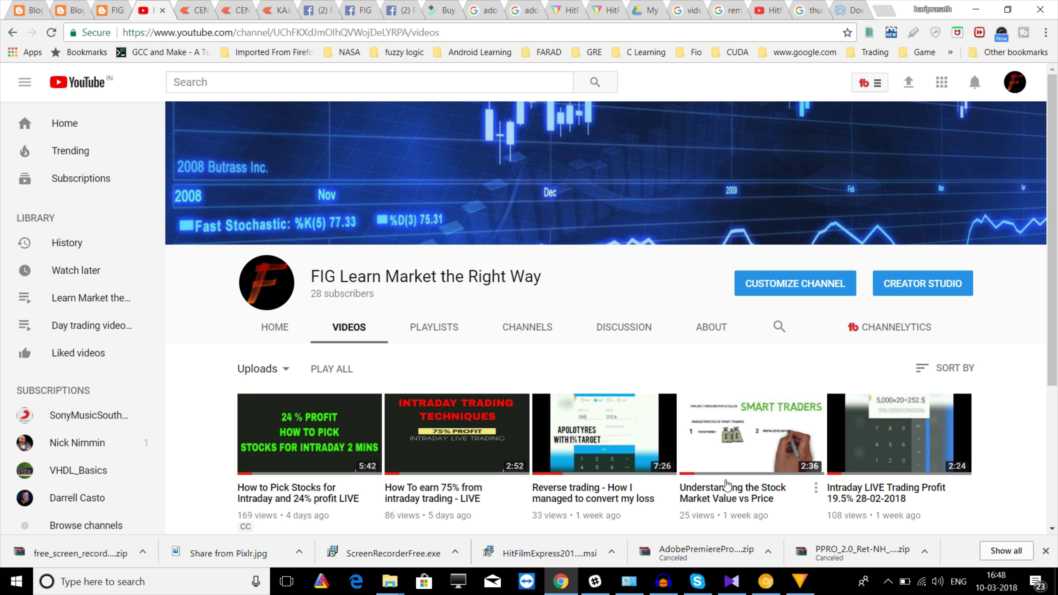
Switch to the FIG Facebook page and scroll down to the IDBI positions post.
click(311, 9)
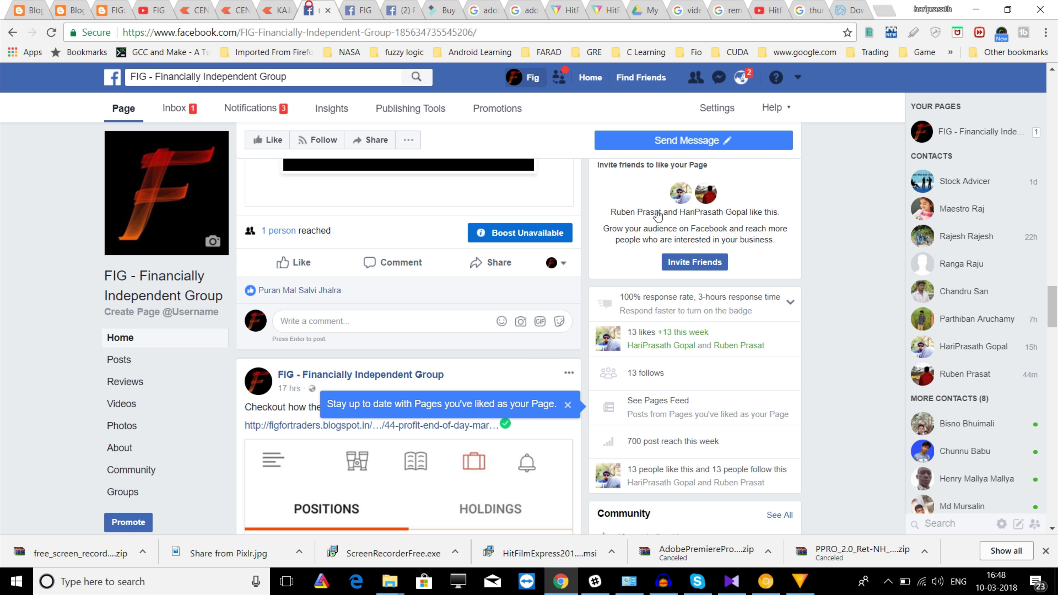
scroll(657, 216, down, 5)
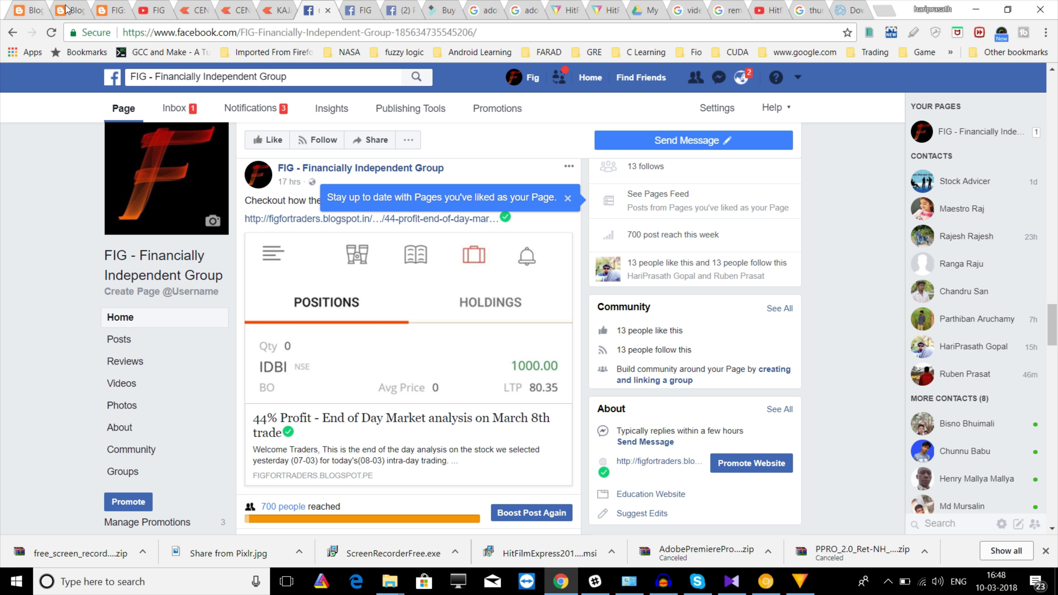
Open the FIG blog's DAY TRADES posts and scroll through them.
click(101, 10)
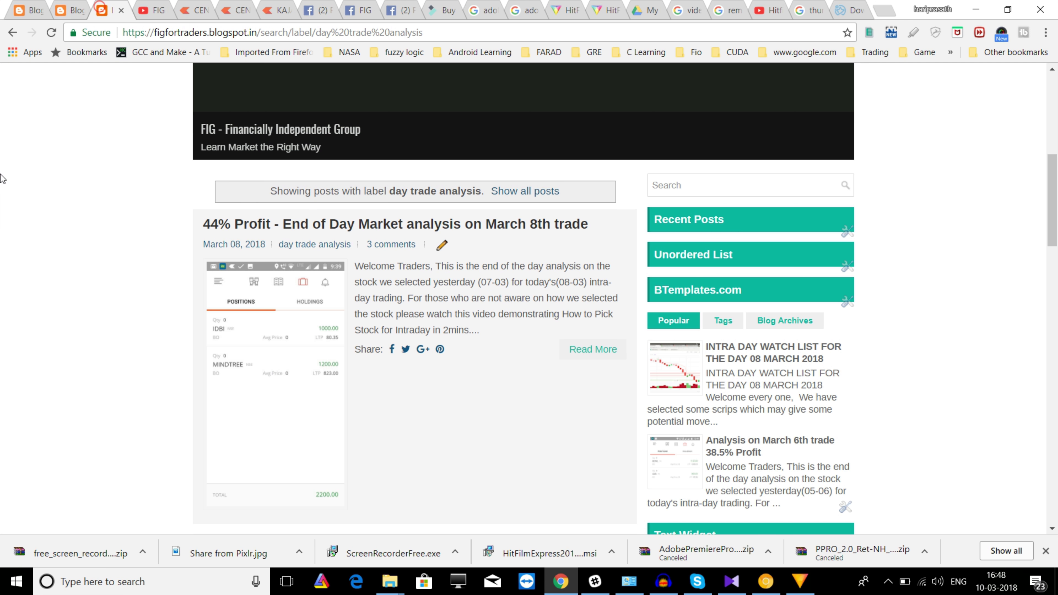
scroll(58, 304, up, 8)
click(258, 109)
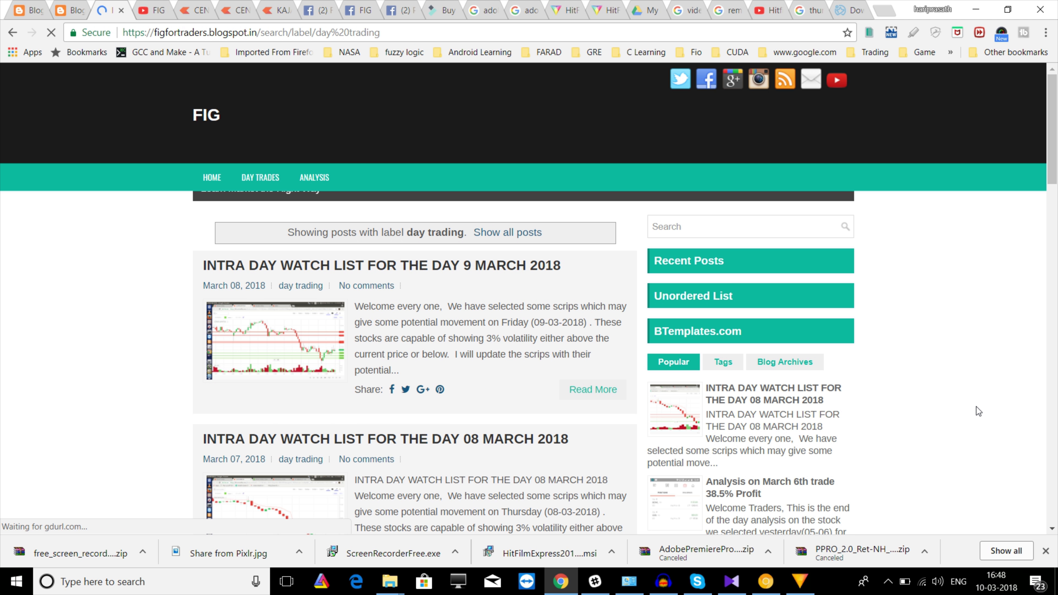
scroll(958, 447, down, 5)
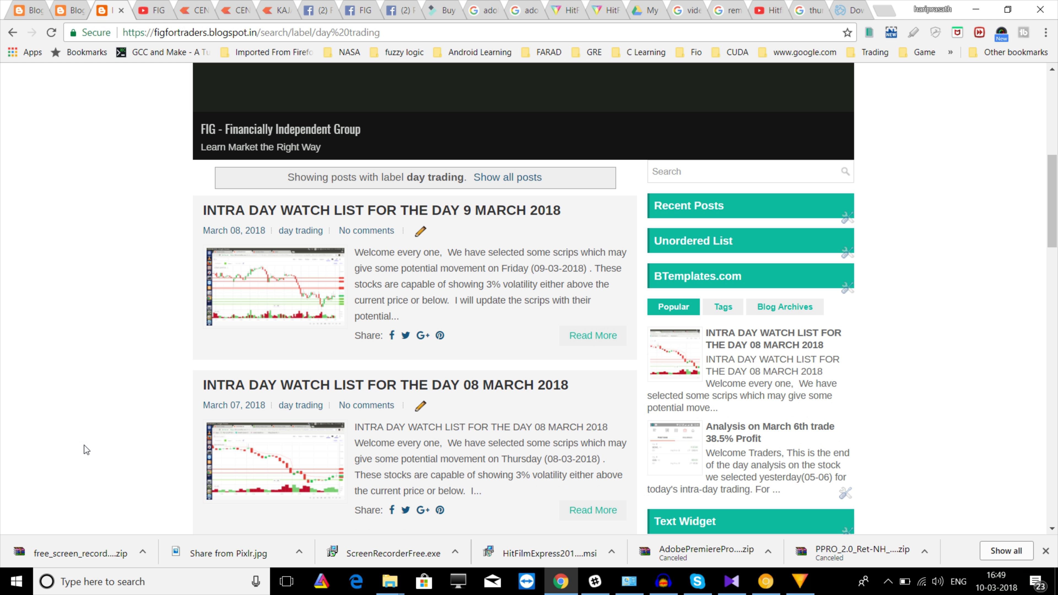
scroll(958, 416, up, 5)
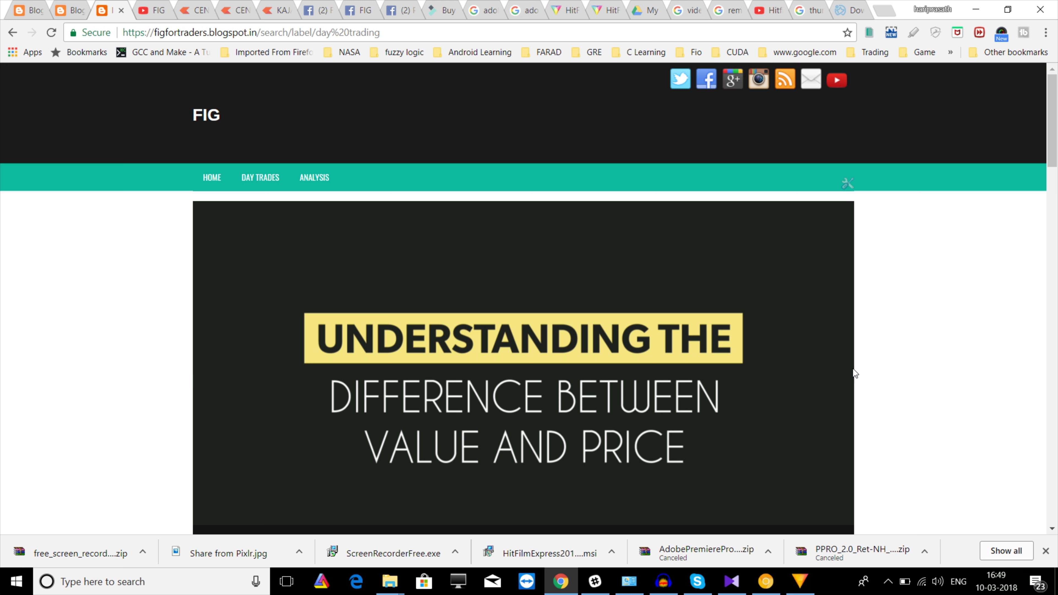
View the blog's ANALYSIS posts, then return via Facebook to the YouTube Videos tab.
click(315, 178)
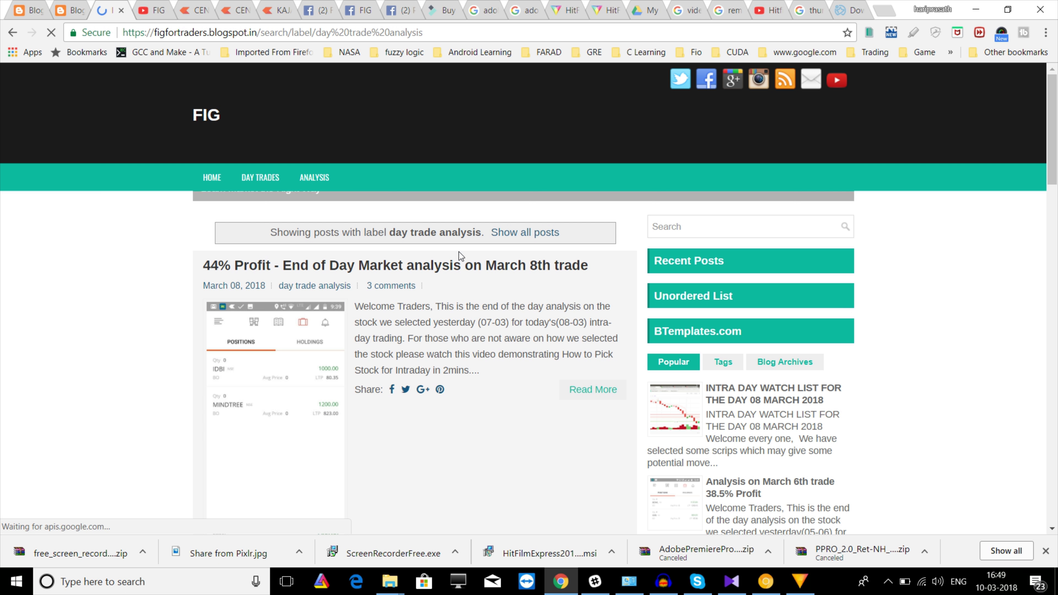
scroll(84, 402, down, 6)
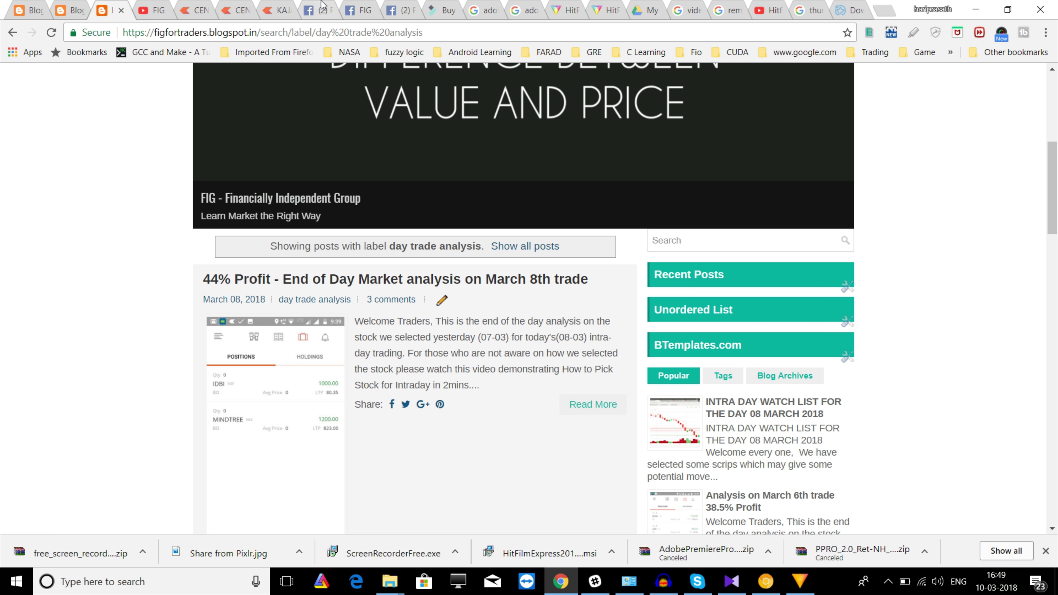
click(315, 11)
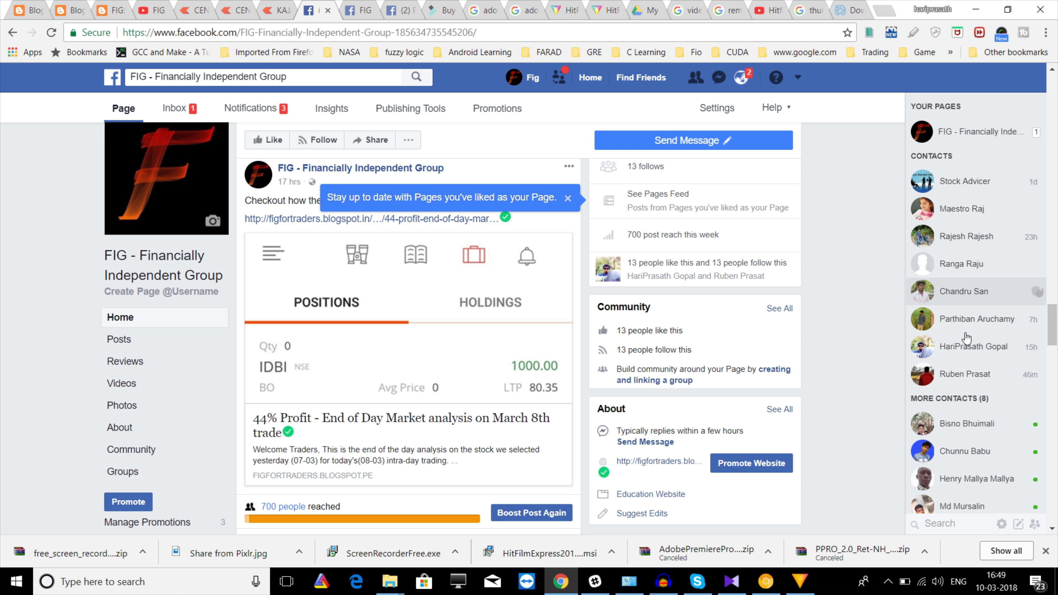
click(154, 10)
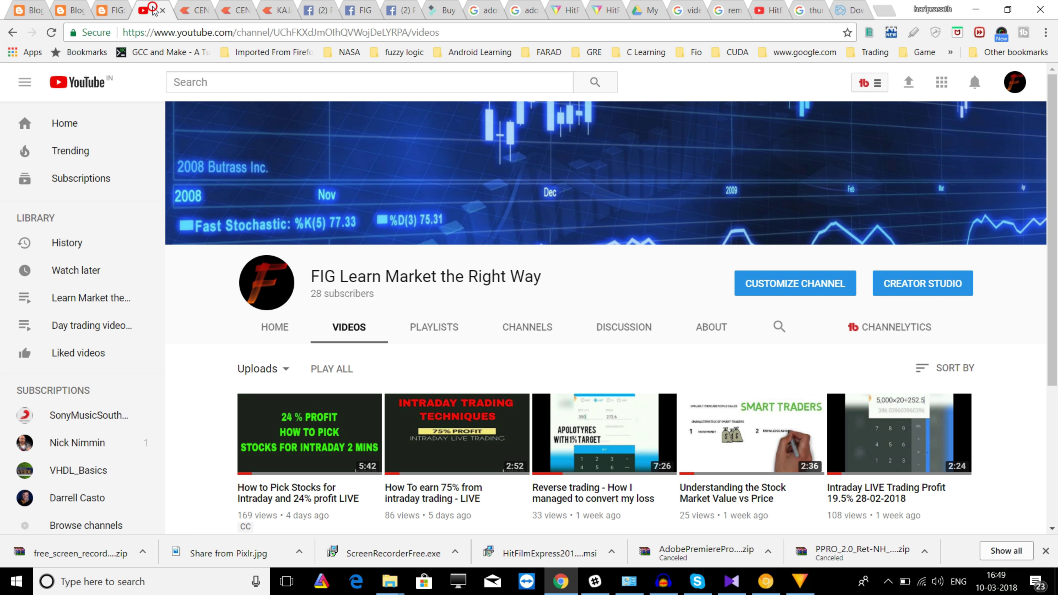
Scroll past the candlestick chart slide to the empty Kite Positions page.
scroll(1055, 442, down, 3)
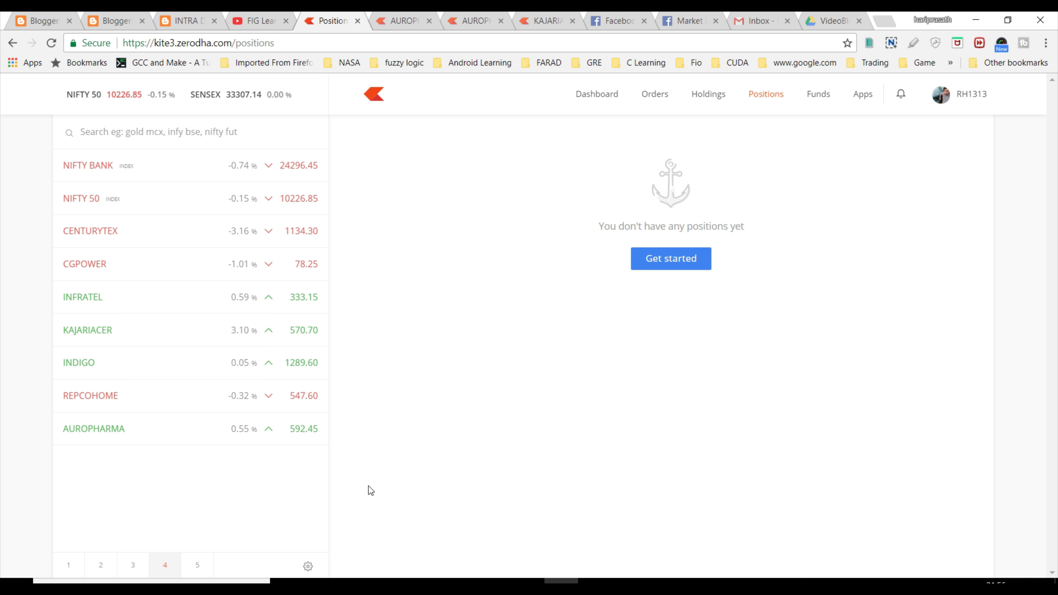
Start a buy order for INDIGO as a REGULAR LIMIT order.
click(152, 362)
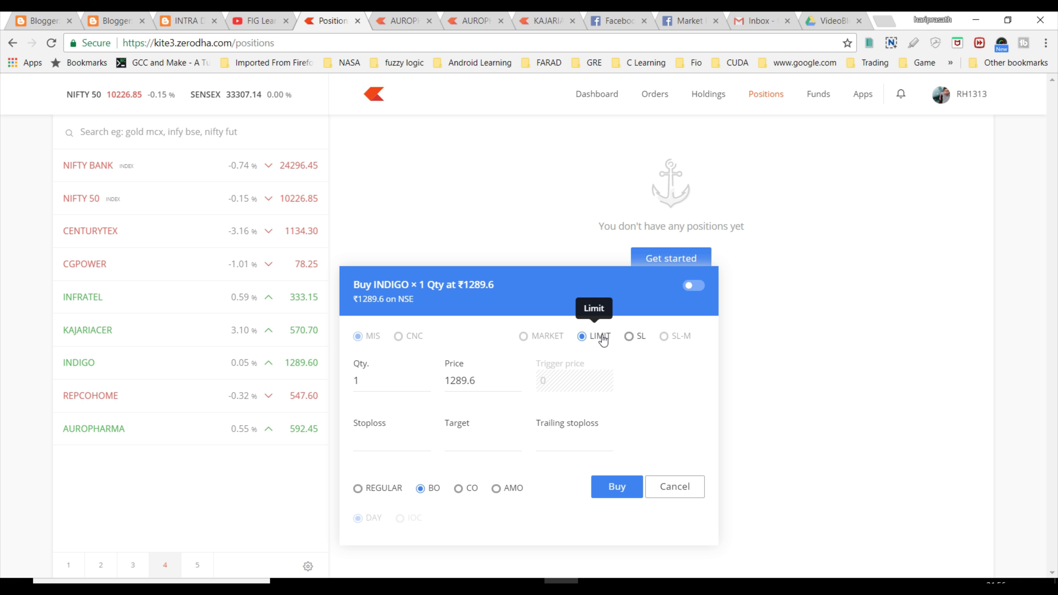
click(358, 489)
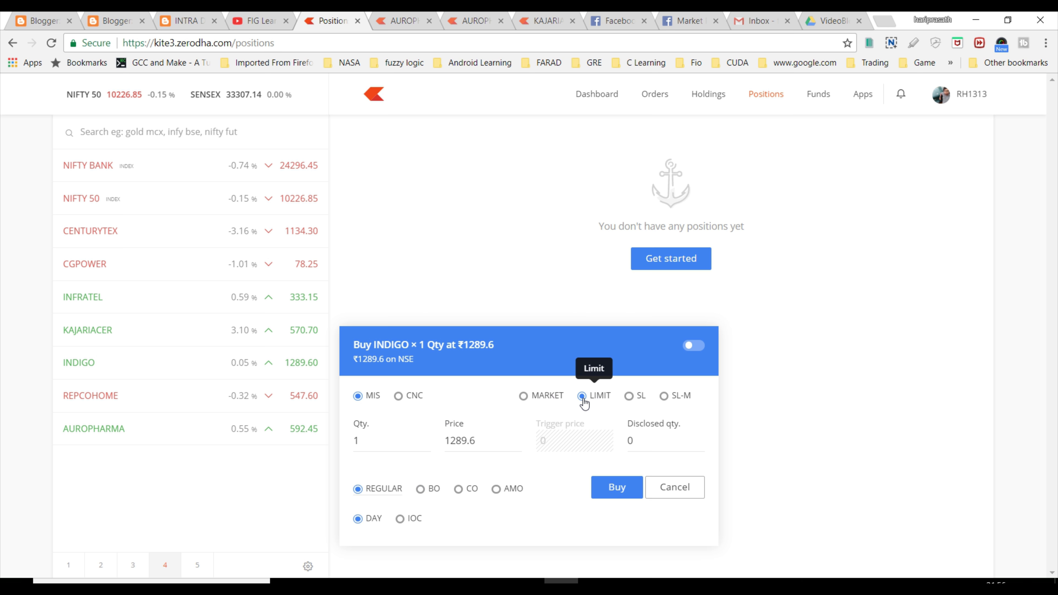
click(523, 396)
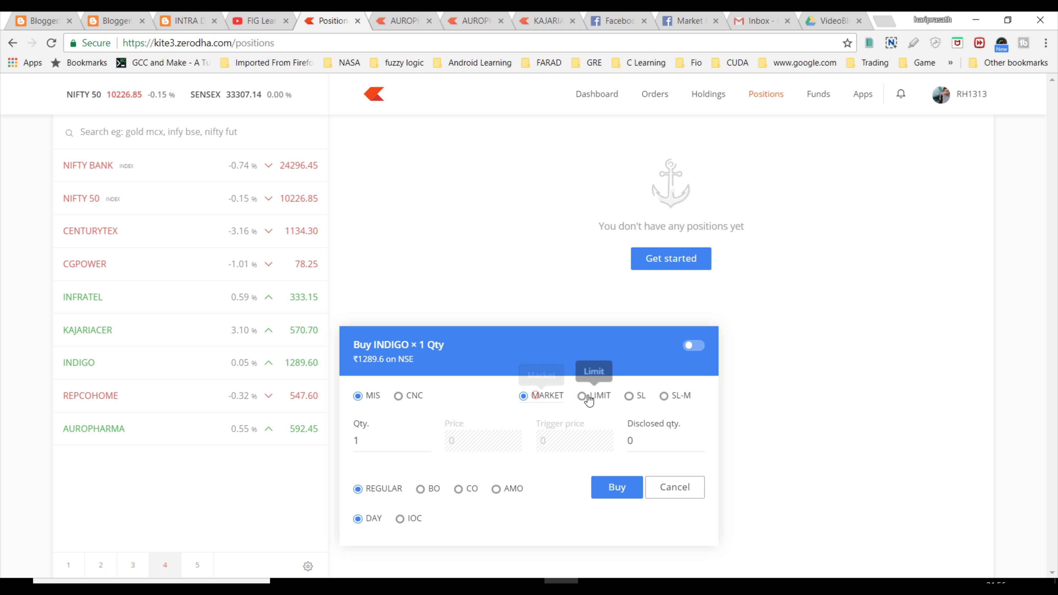
click(585, 396)
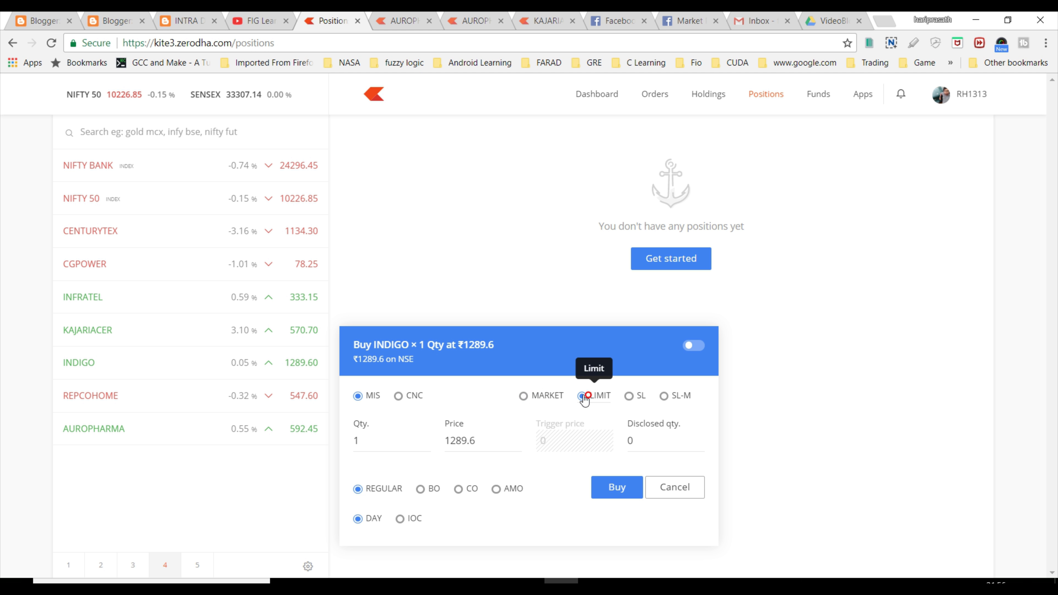
click(523, 396)
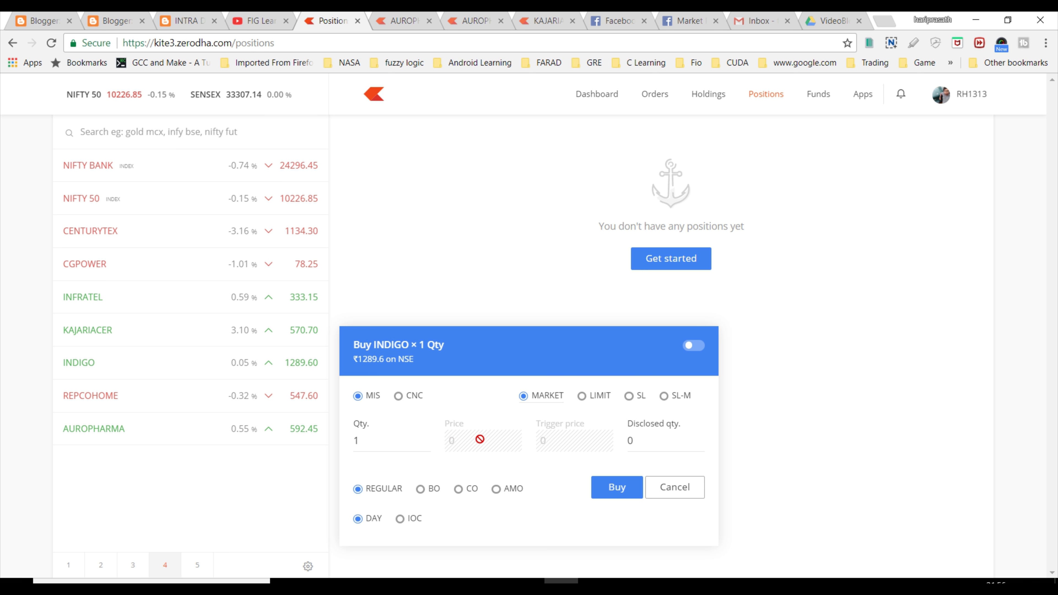
click(583, 397)
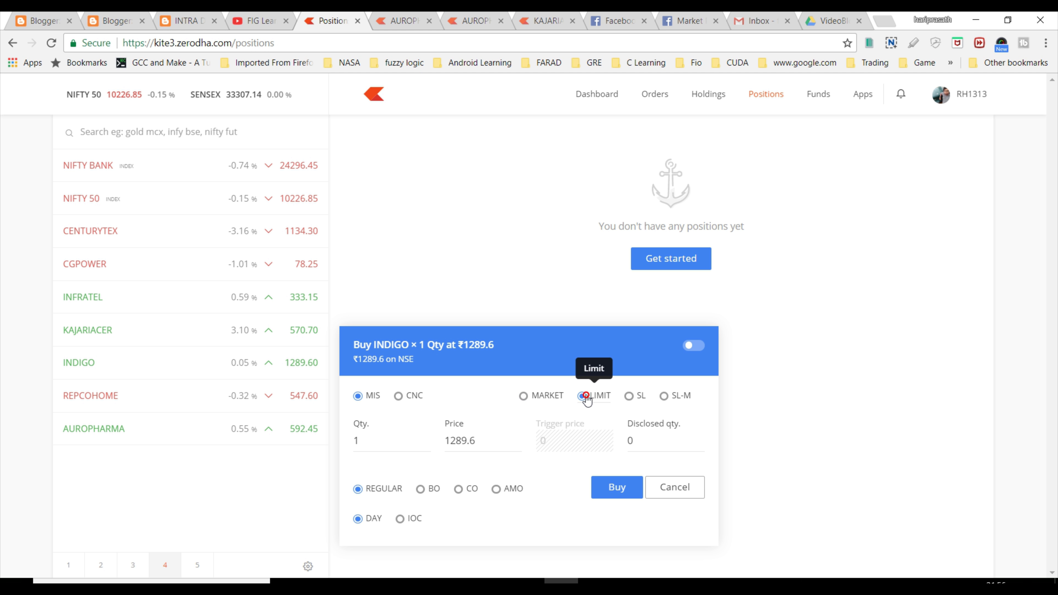
Lower the limit price to 1280.6 and expand INDIGO's market depth.
click(468, 439)
key(BackSpace)
key(BackSpace)
text(90)
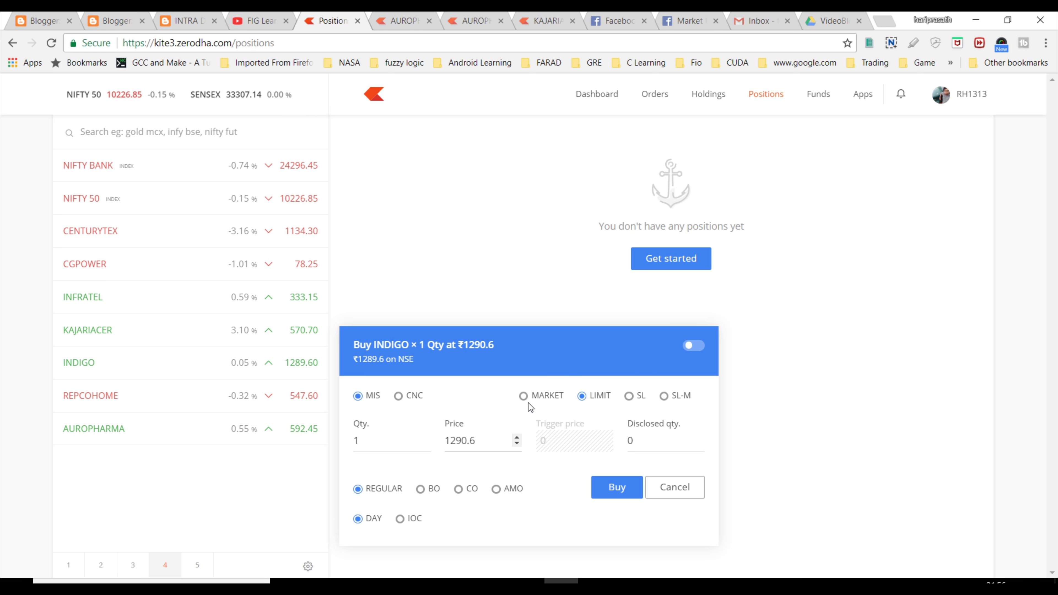
key(BackSpace)
key(BackSpace)
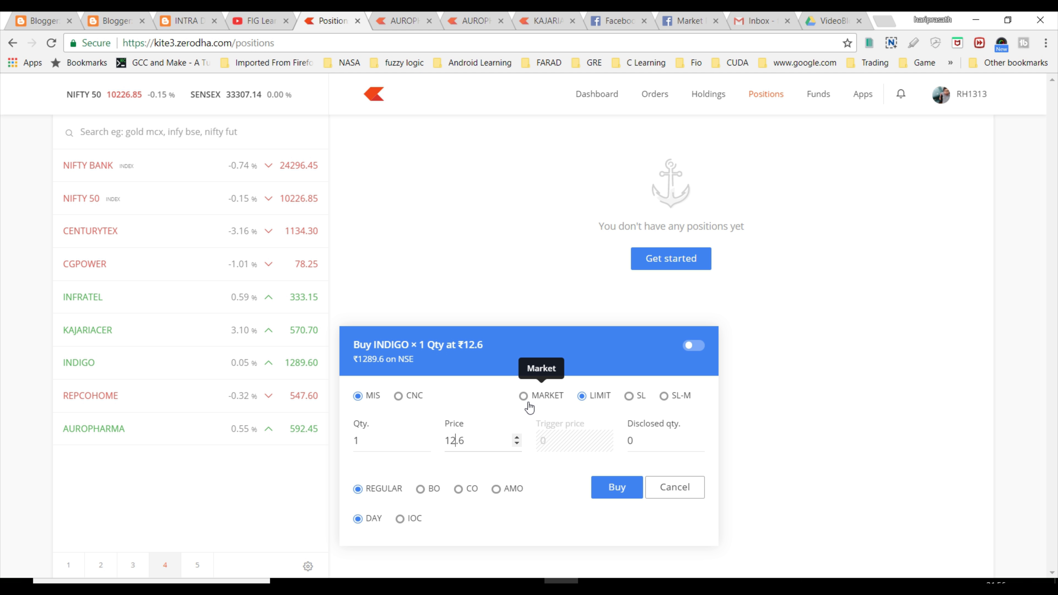
text(80)
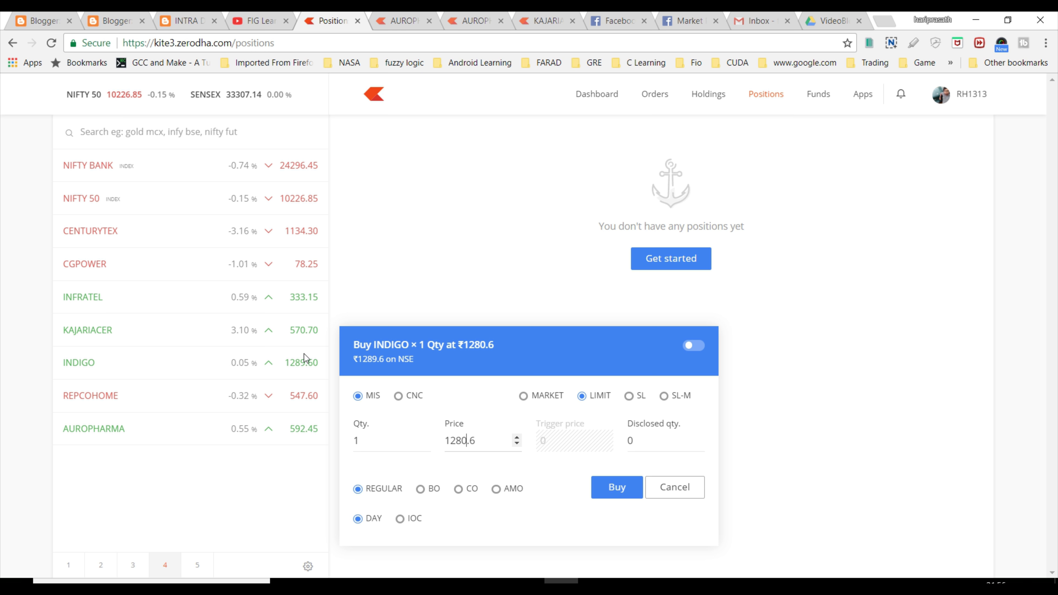
mouse_move(162, 370)
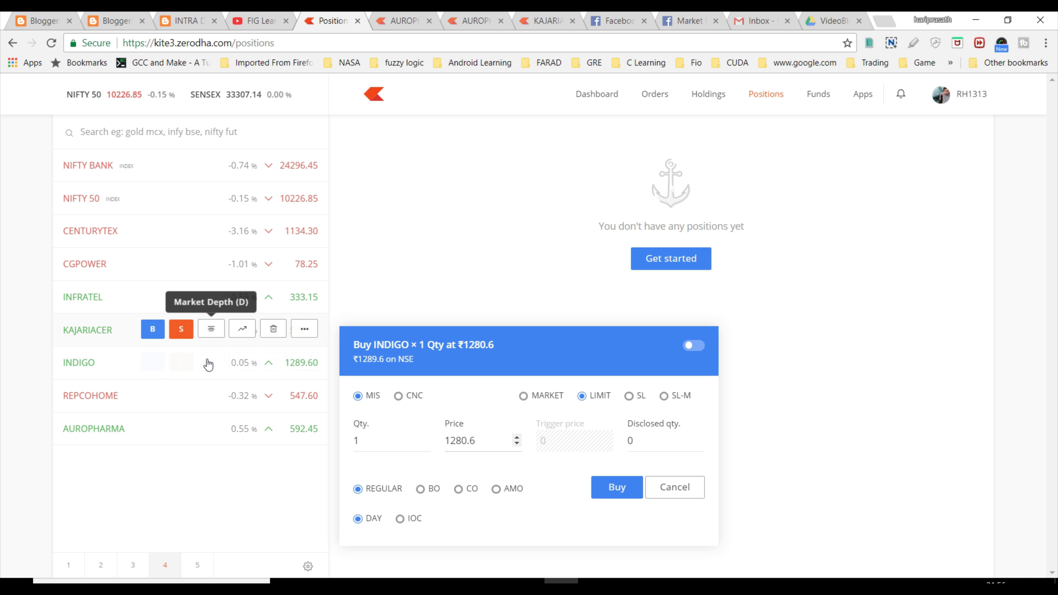
click(211, 362)
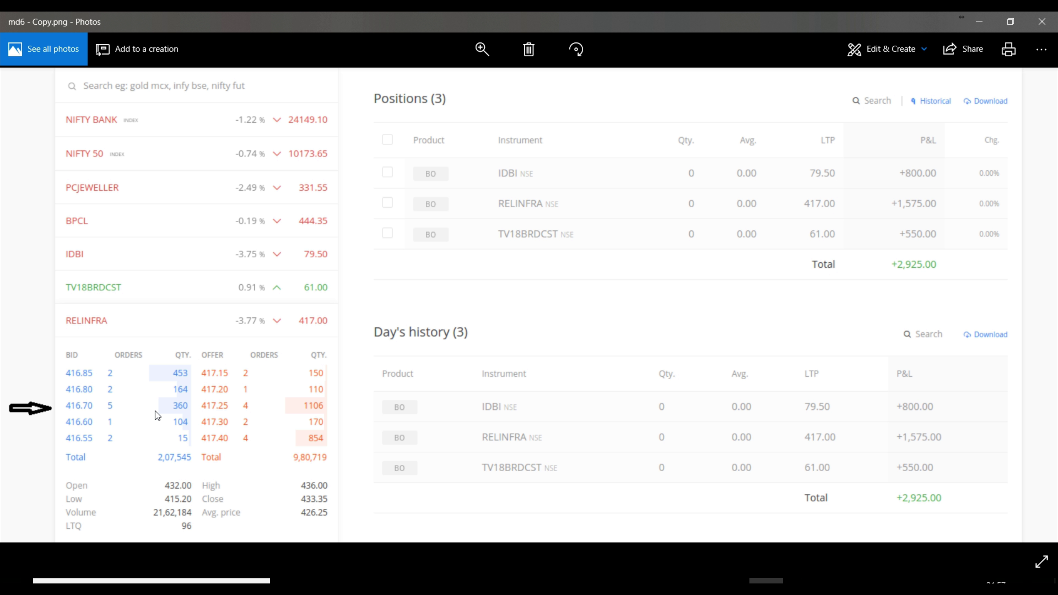
mouse_move(561, 581)
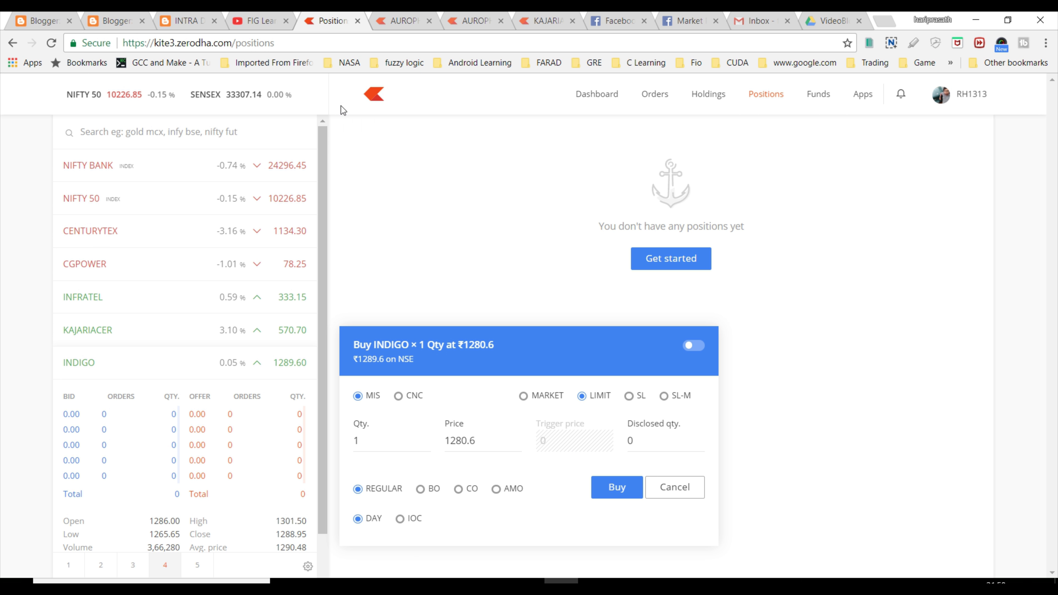
Switch to the FIG YouTube channel and select its name and subscriber count text.
click(256, 21)
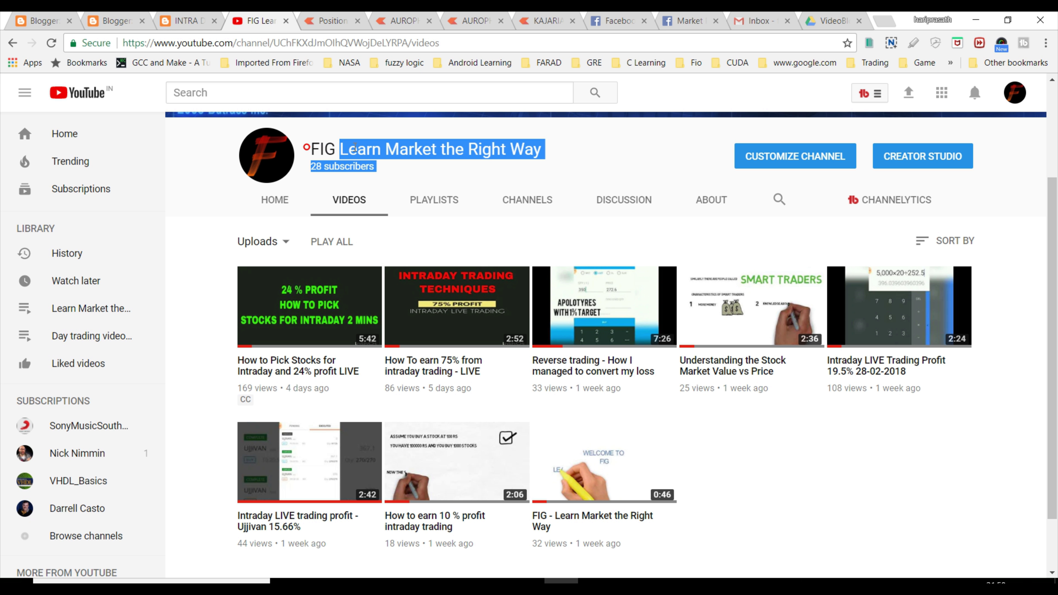
drag(309, 154, 377, 168)
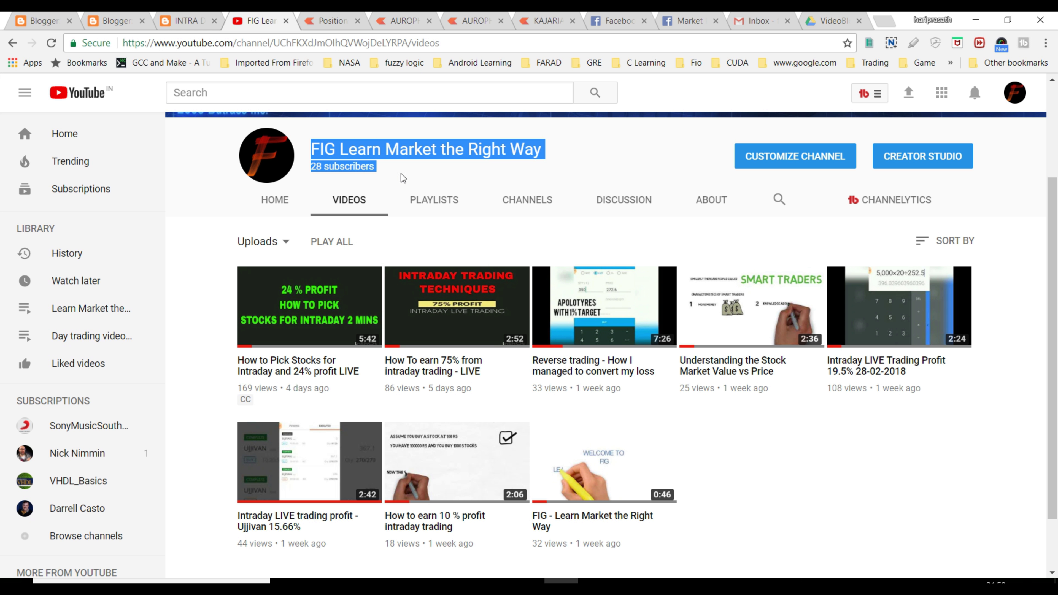